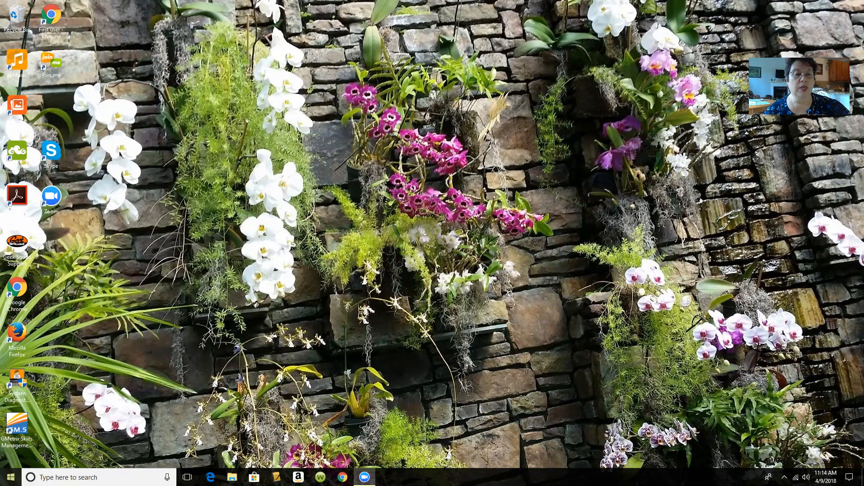
- Open the Start menu to show the most-used apps, including Word
click(11, 477)
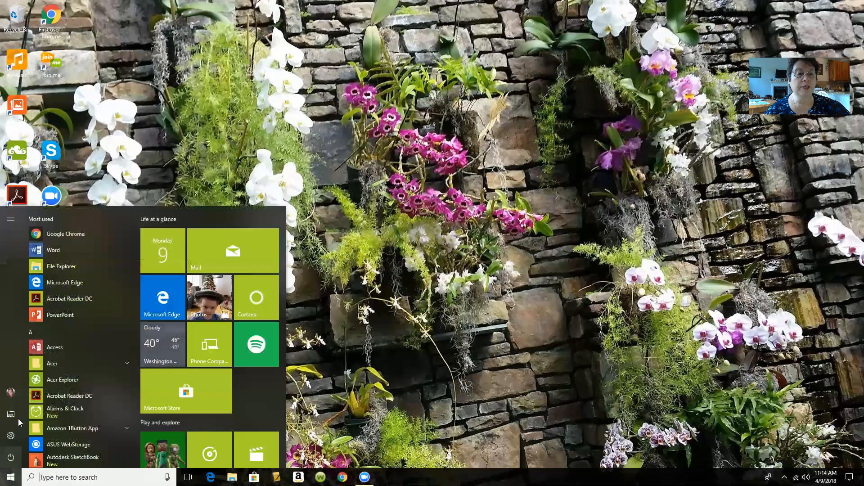
- Launch Word and create a new blank document, Document1
click(57, 253)
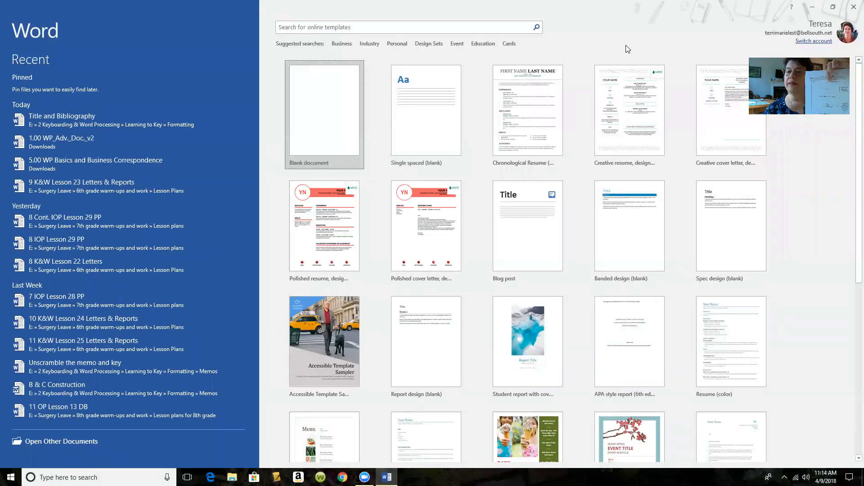
click(340, 115)
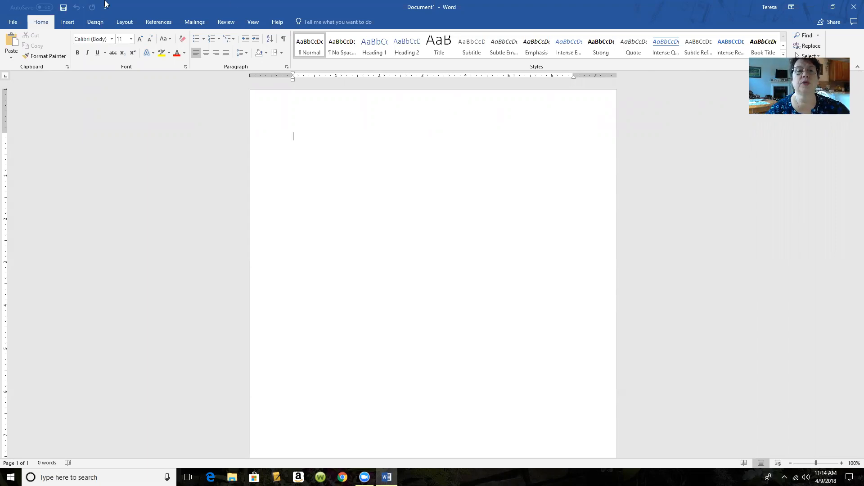
- Set the text to Times New Roman 12 pt, centred, and show the Layout tab
click(112, 39)
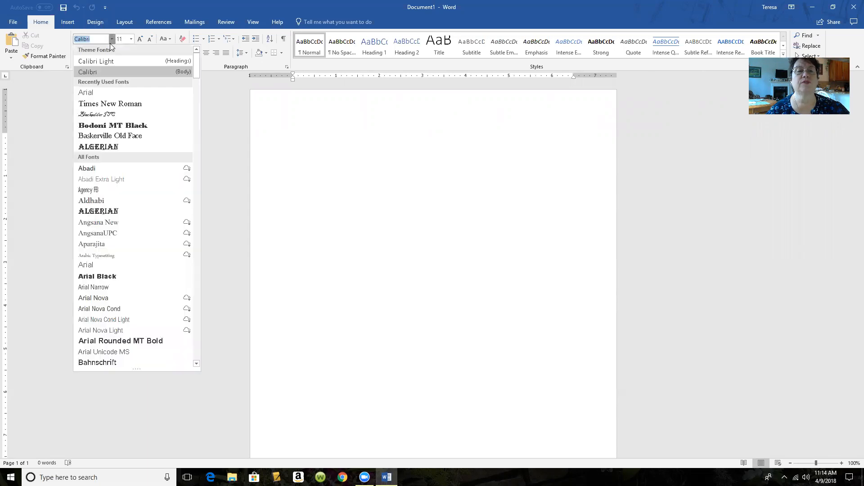
click(122, 104)
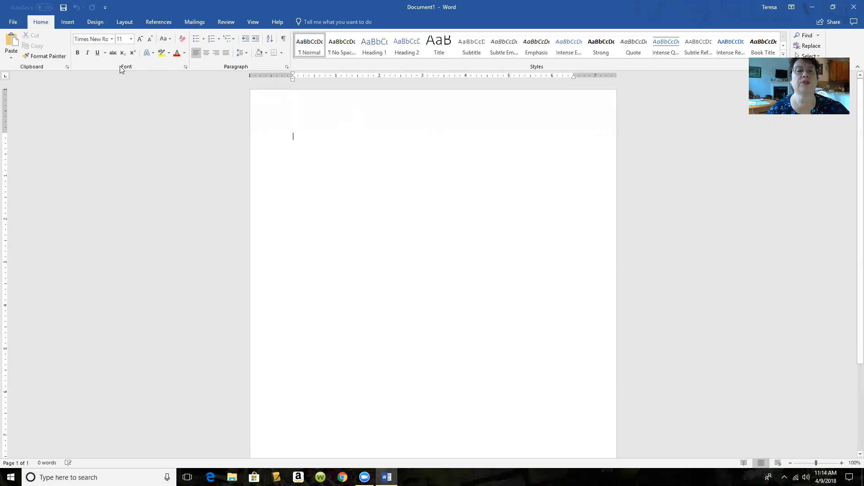
click(132, 39)
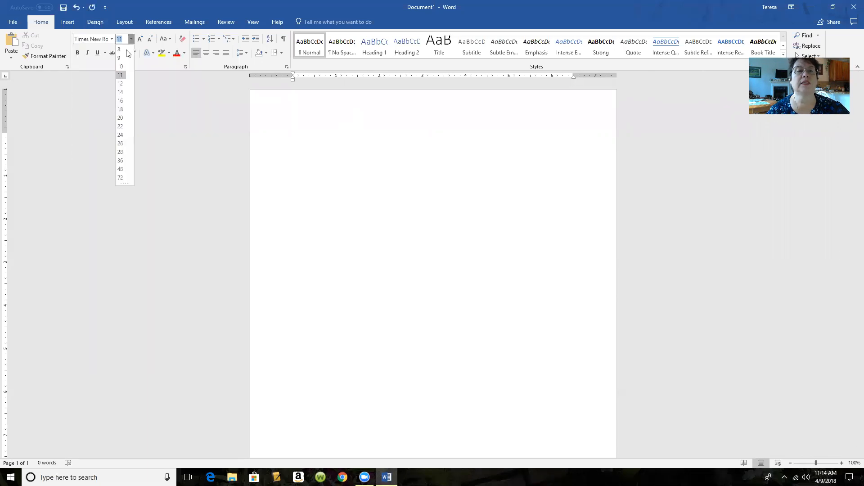
click(122, 90)
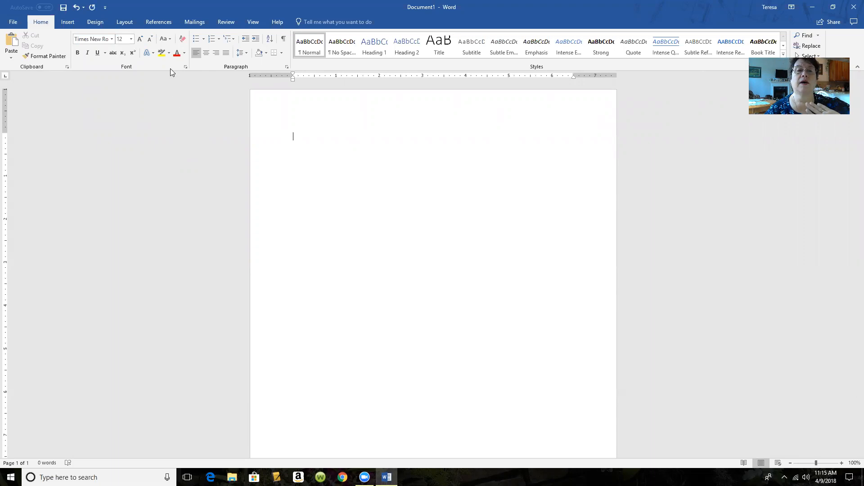
click(207, 56)
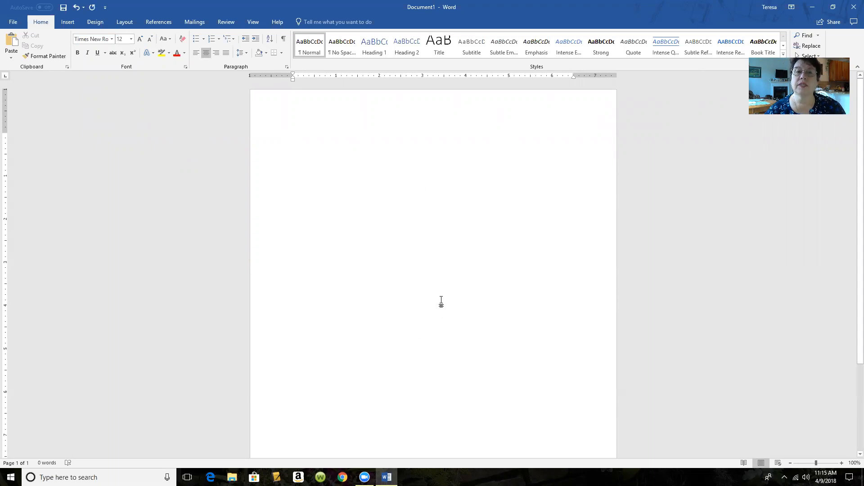
click(125, 23)
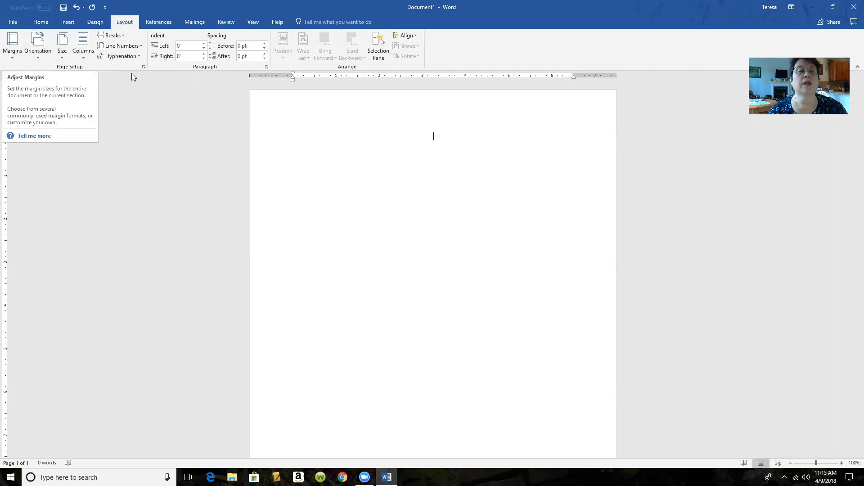
- In Page Setup, set vertical alignment to Center for the whole document
click(142, 67)
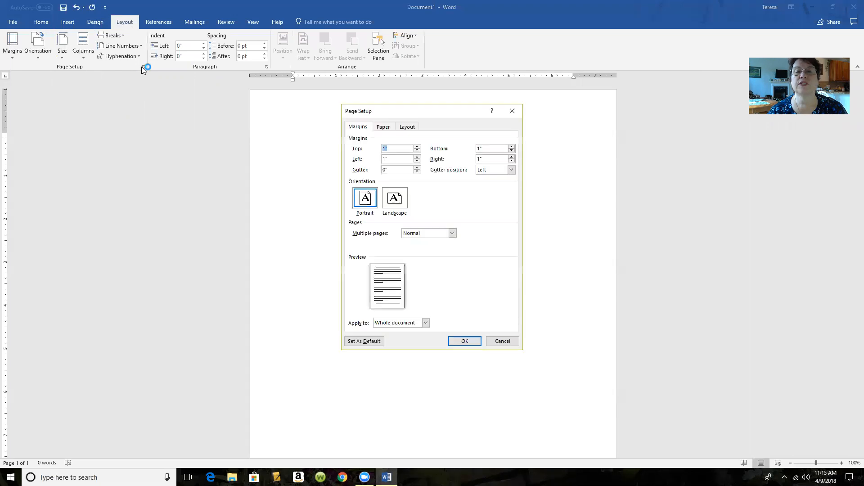
click(408, 126)
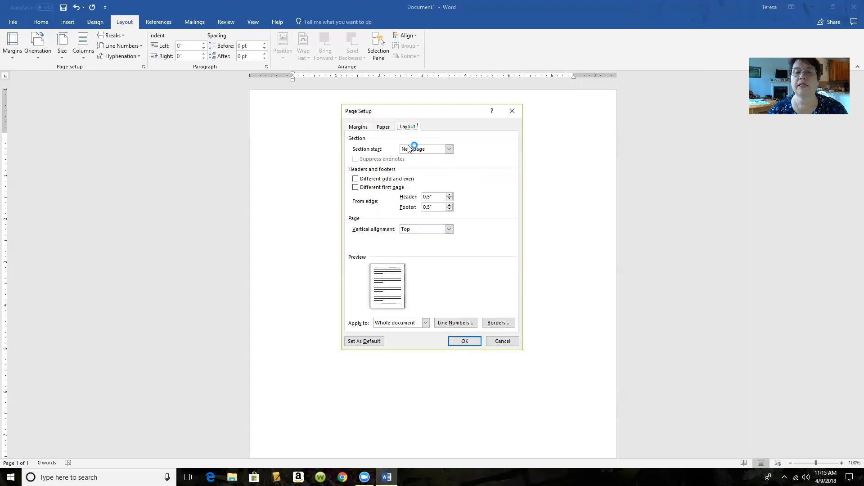
click(449, 229)
click(423, 242)
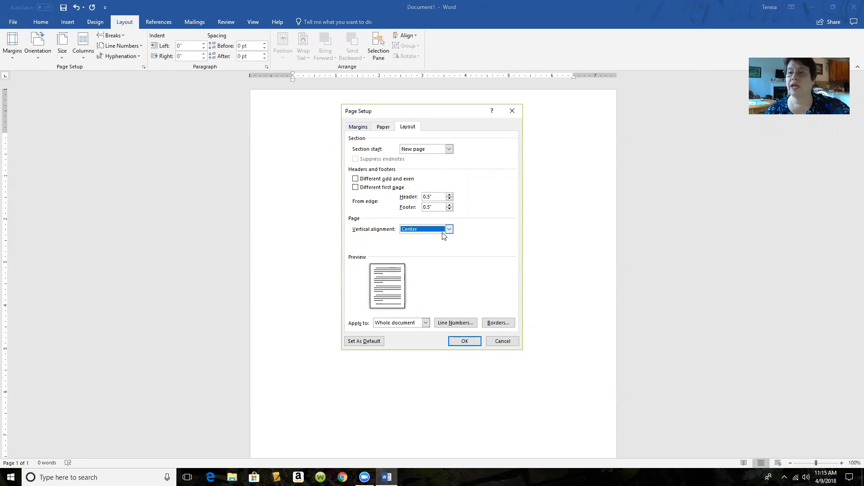
click(470, 341)
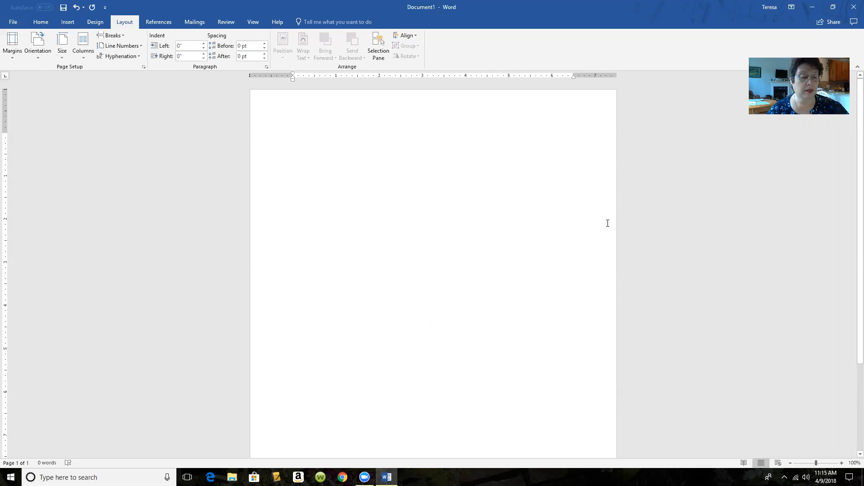
- Type 'TITLE' and add three blank lines beneath it
text(TITLE)
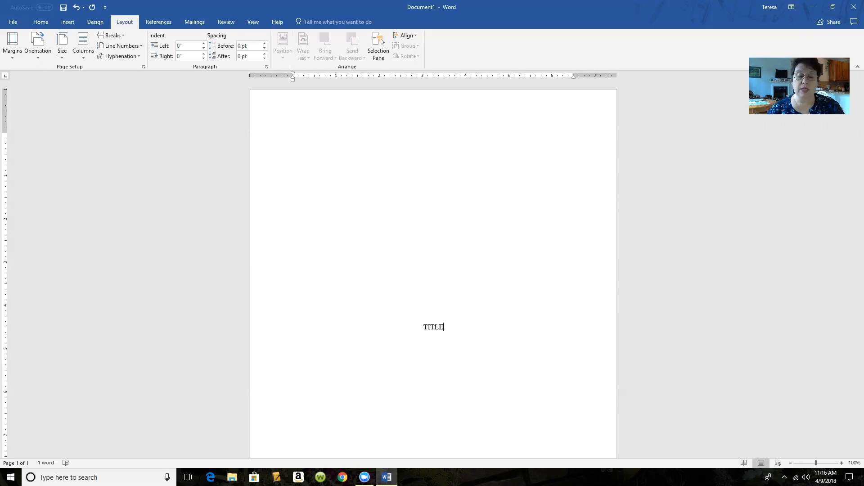
key(Return)
key(Return)
key(Return)
key(Return)
key(Return)
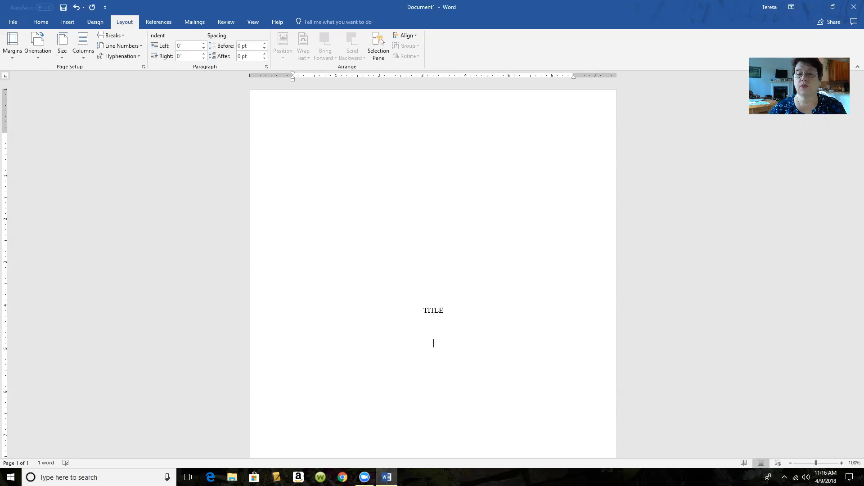
key(Return)
key(Return)
key(Return)
key(Return)
key(Return)
key(Return)
key(Return)
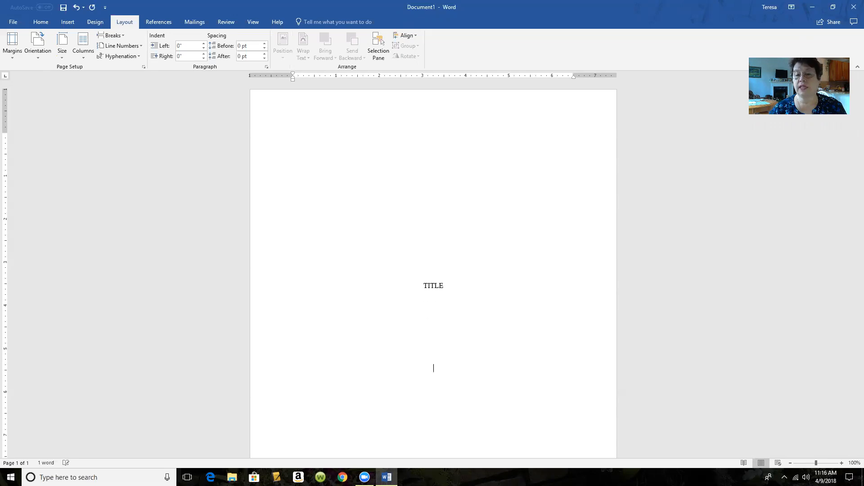
key(Return)
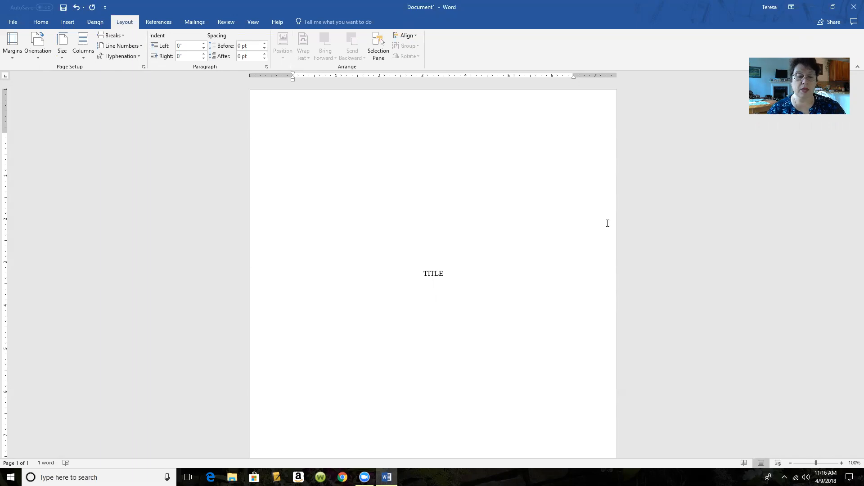
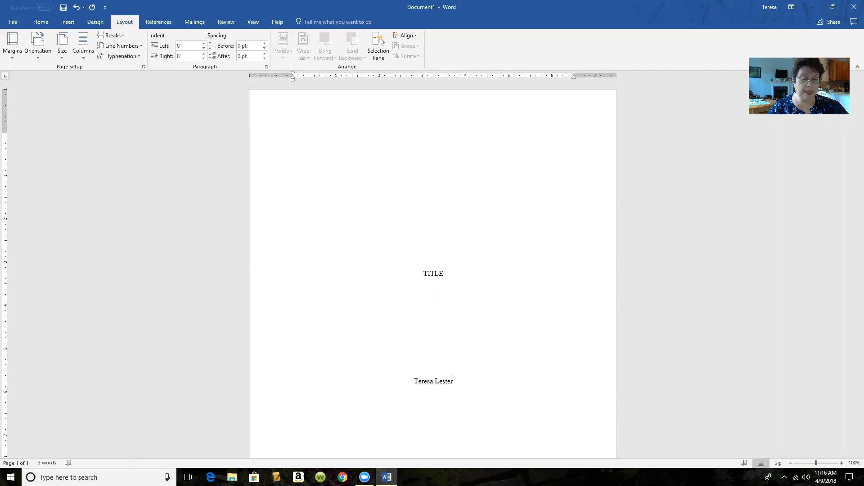
- Type the author's name, then 'Bailey Middle School/Keyboarding' below it, followed by a blank line
key(Return)
key(Return)
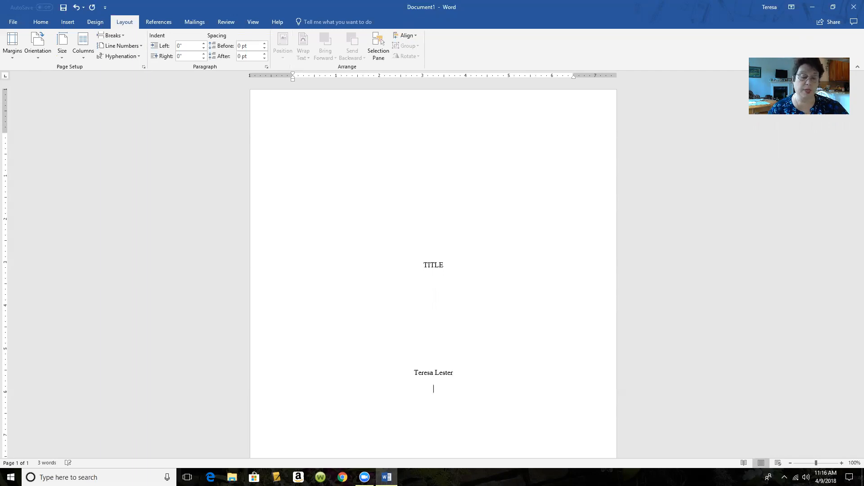
text(Bai)
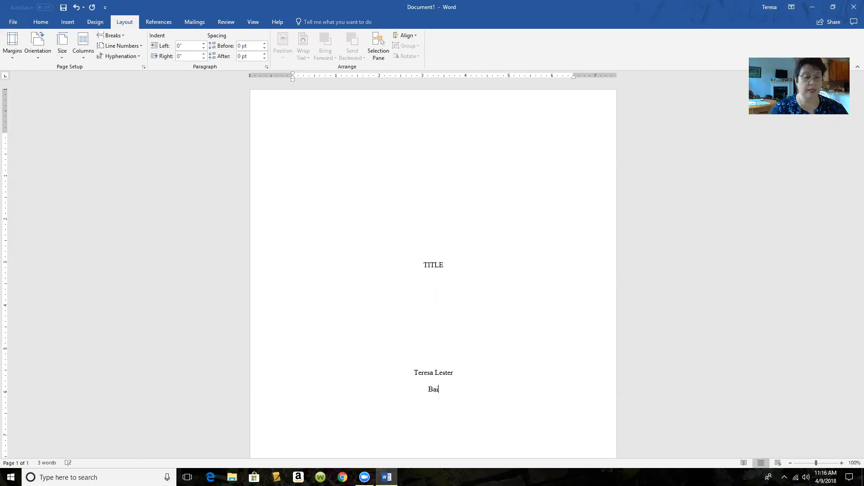
text(ley Middl)
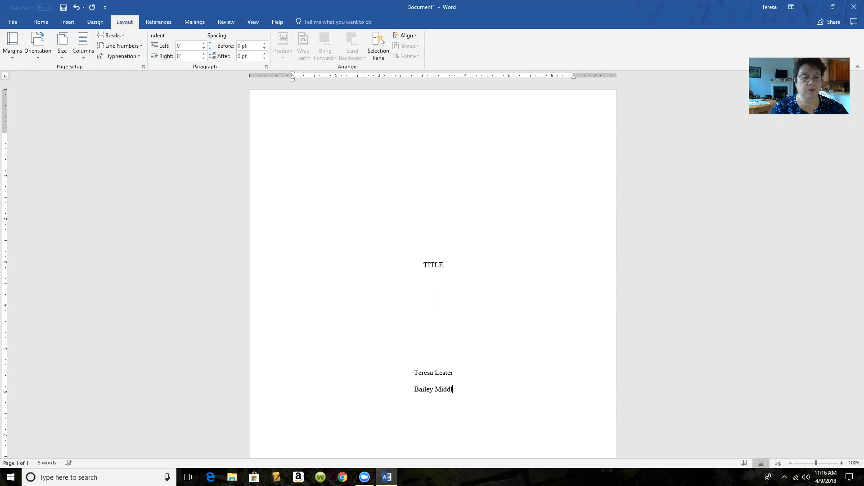
text(e School)
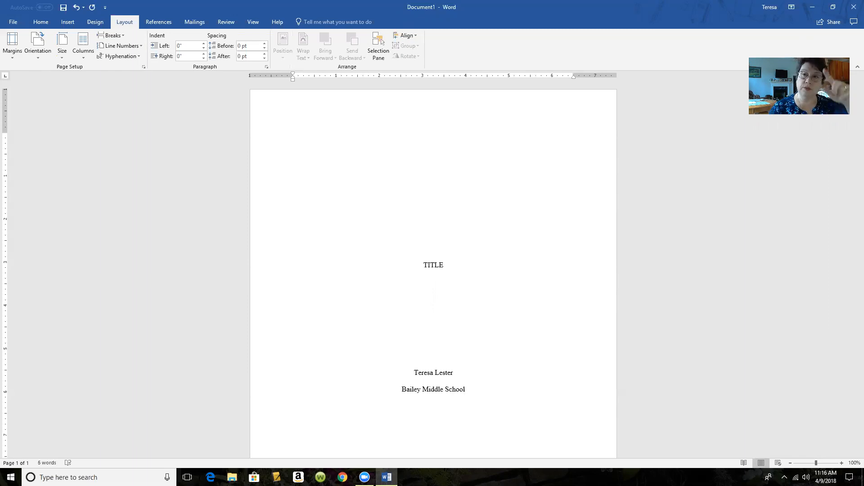
text(/)
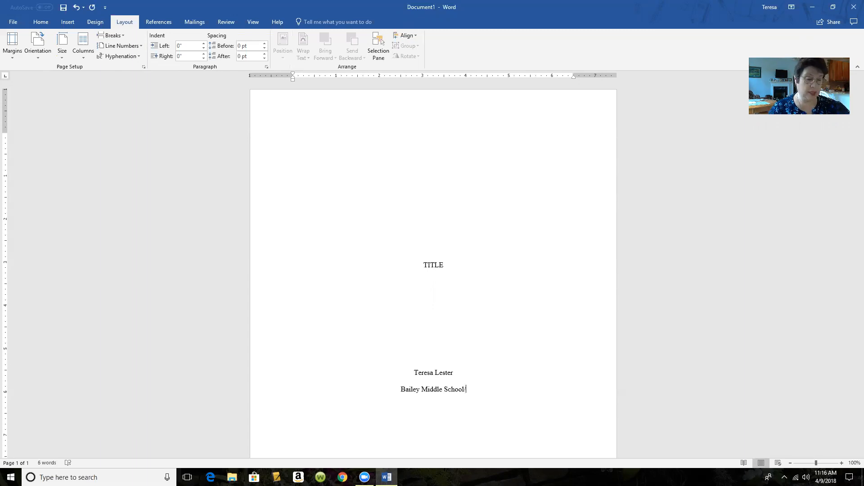
text(Key)
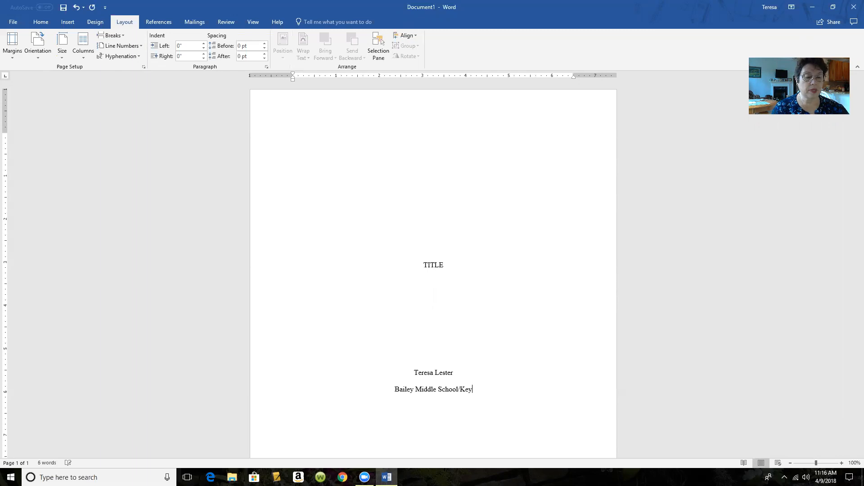
text(boarding)
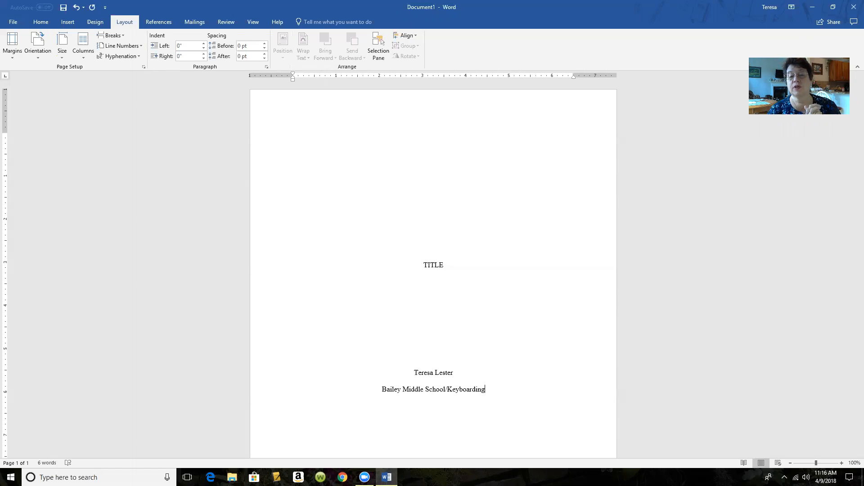
key(Return)
key(Return)
key(Return)
key(Return)
key(Return)
key(Return)
key(Return)
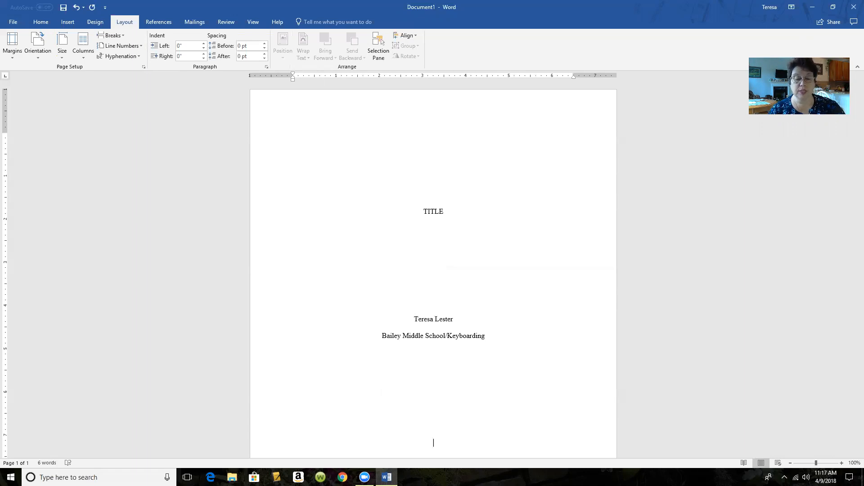
- Type the date 'April 9, 2018' as the last centred line
text(Apri)
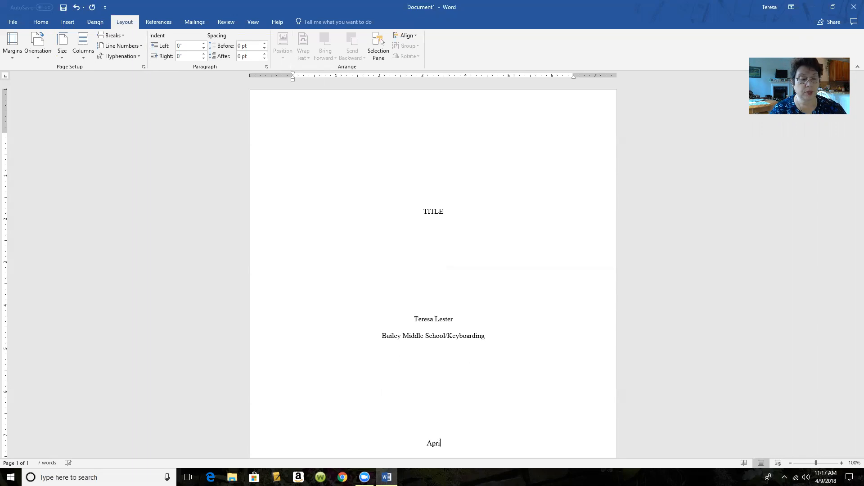
text(l 9, 2018)
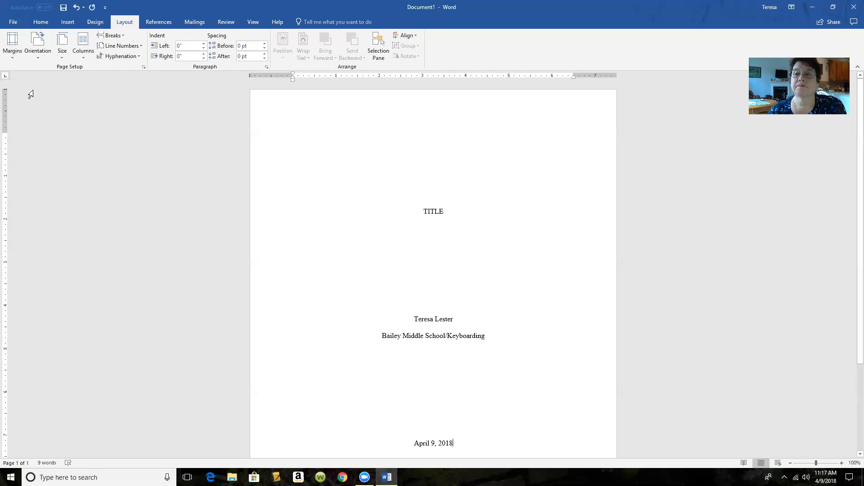
- Create a new blank document, Document2, from File > New
click(14, 22)
click(22, 60)
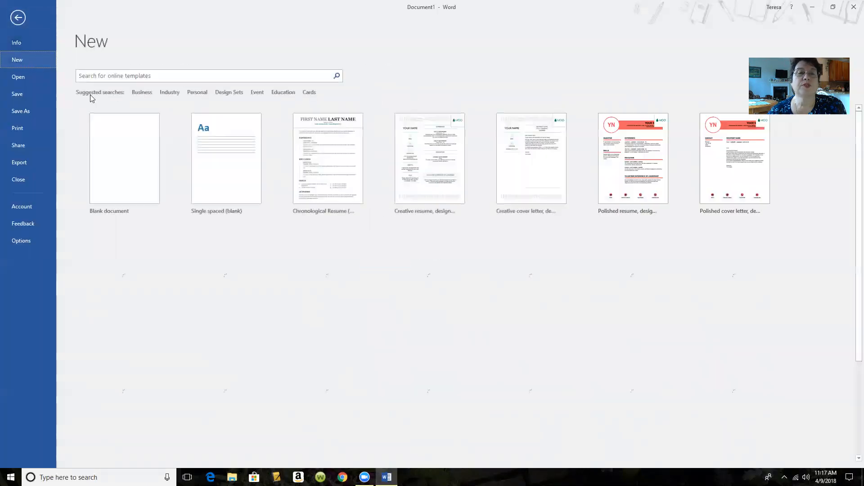
click(123, 189)
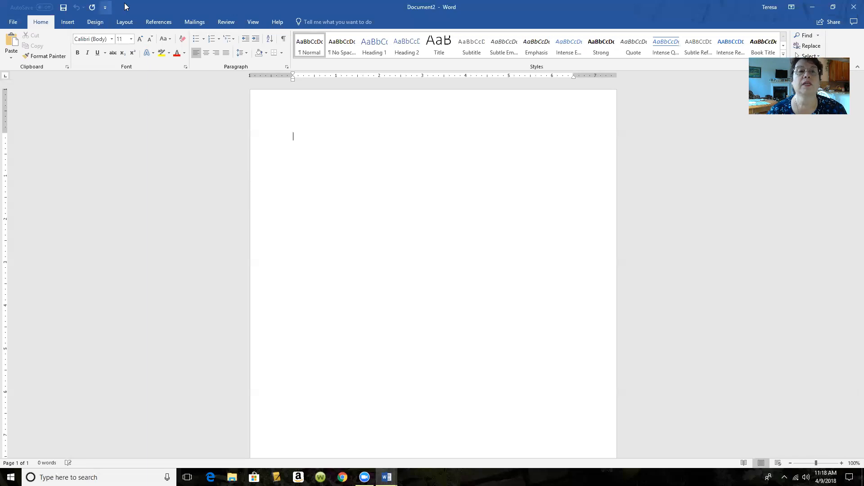
- Set the top margin to 2 inches using Custom Margins
click(124, 22)
click(13, 45)
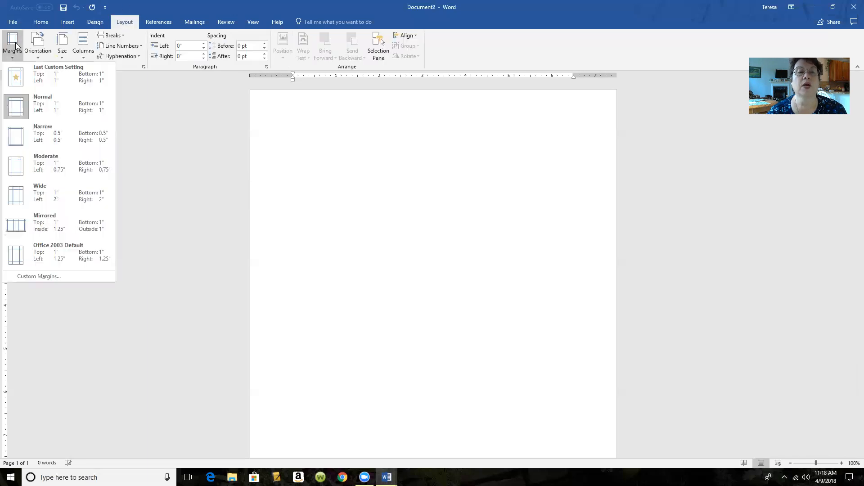
click(49, 275)
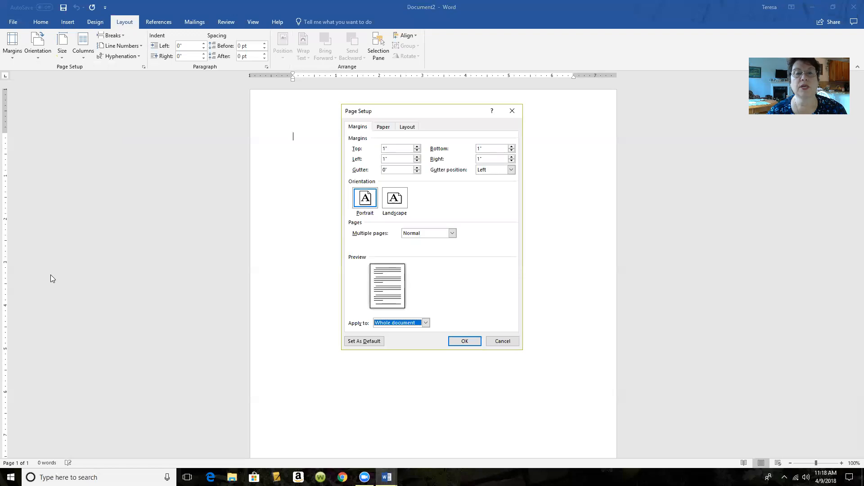
click(395, 150)
key(BackSpace)
key(BackSpace)
text(2)
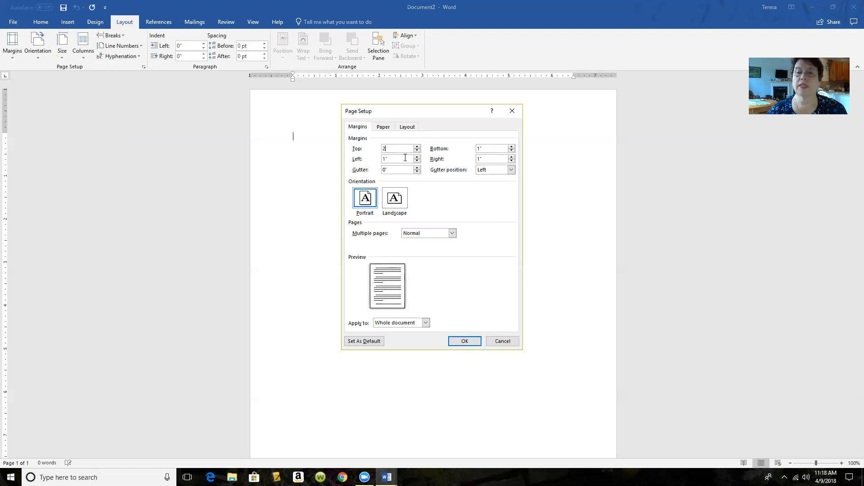
click(465, 339)
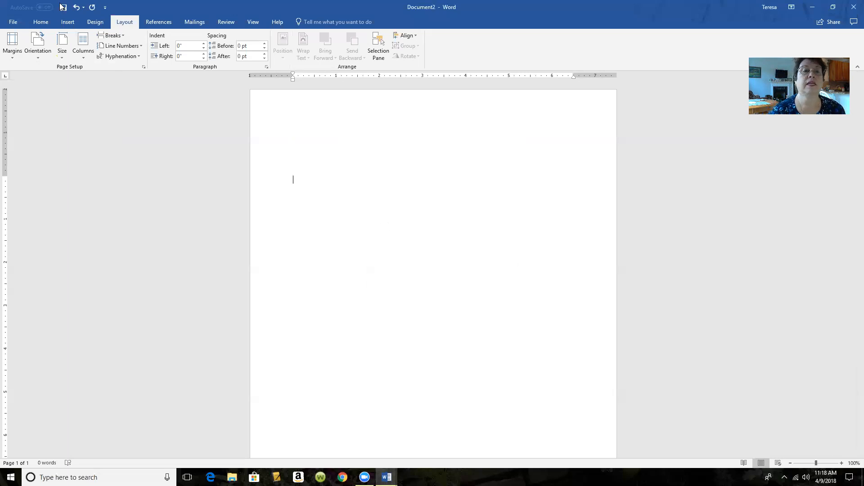
- Type the centred Times New Roman 12 pt heading 'WORK CITED', then start a left-aligned line below
click(45, 23)
click(206, 53)
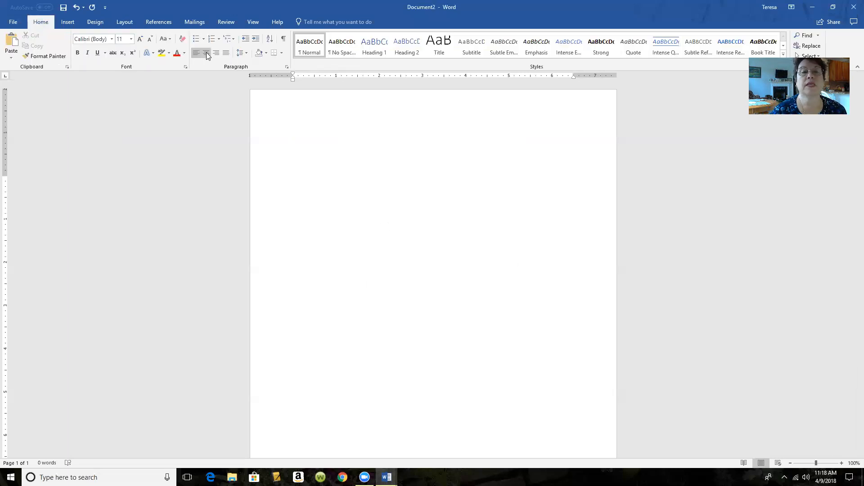
click(131, 38)
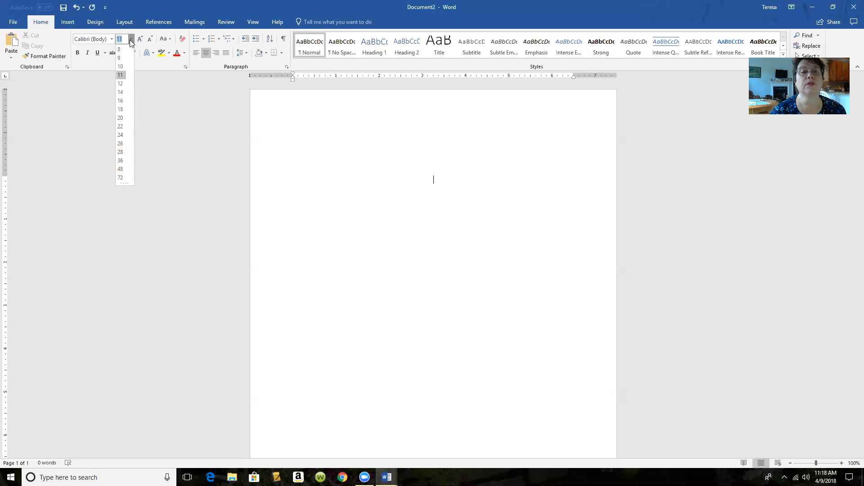
click(121, 84)
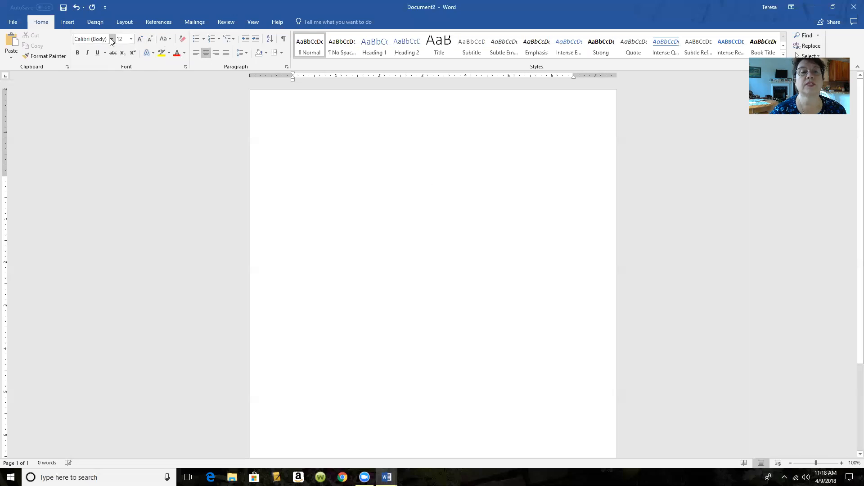
click(112, 39)
click(101, 92)
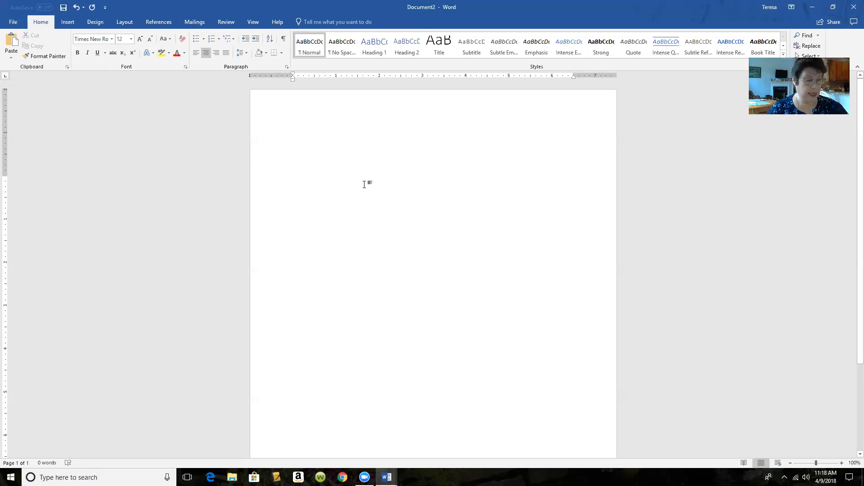
text(WOR)
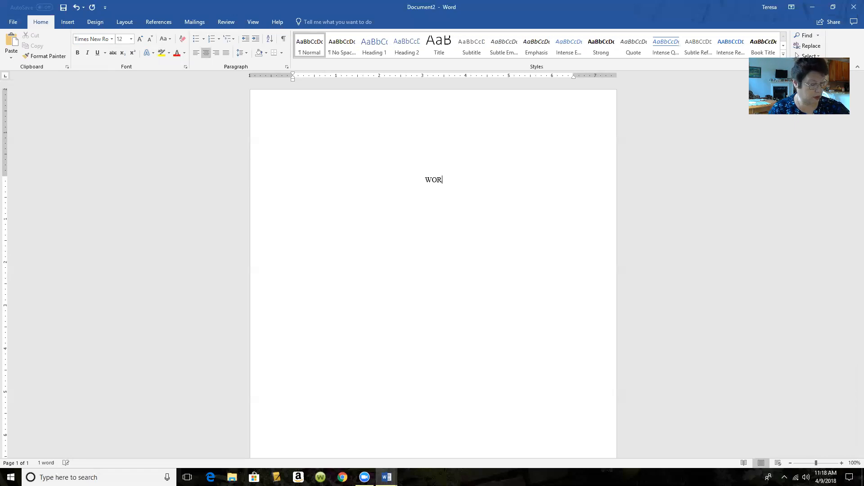
text(K CITED)
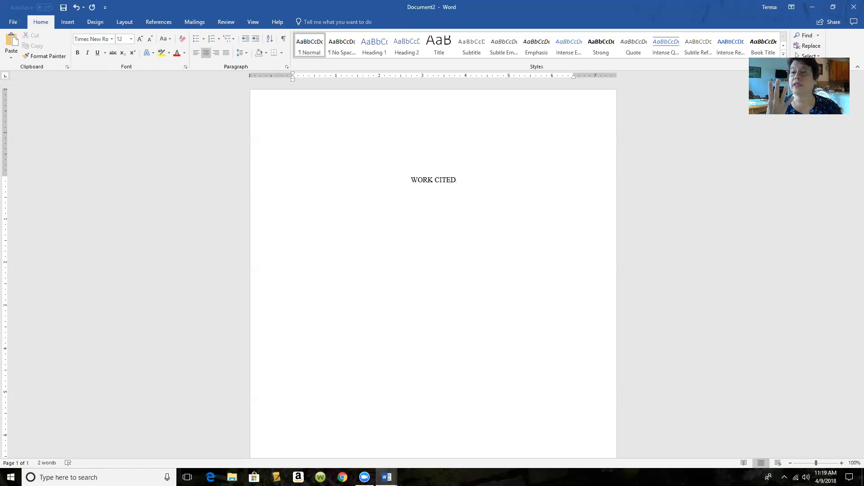
key(Return)
key(Return)
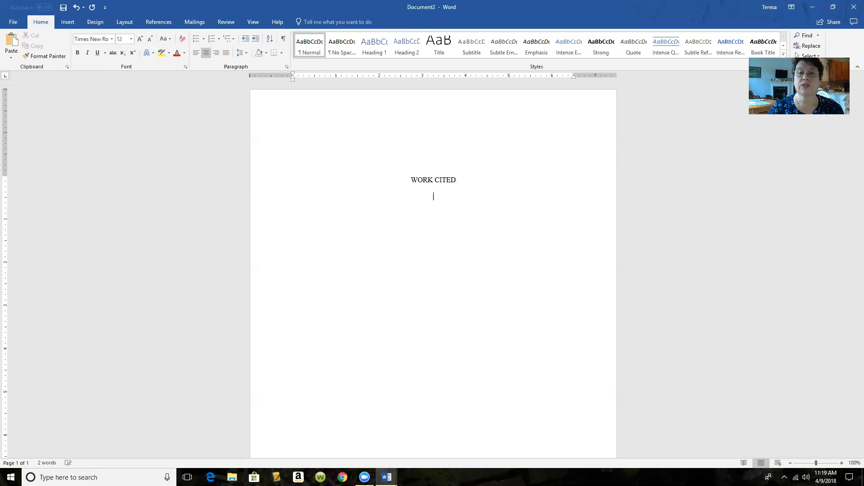
click(197, 53)
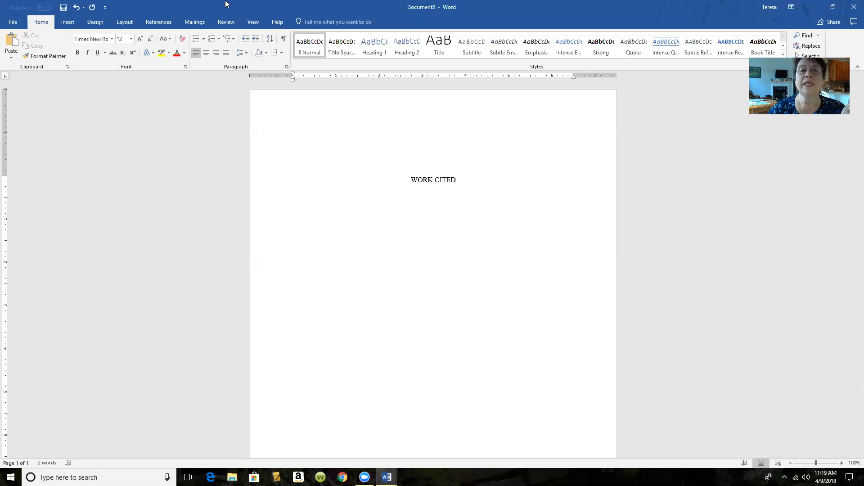
- Give the line below WORK CITED a Hanging special indent of 0.5" in the Paragraph dialog
click(286, 68)
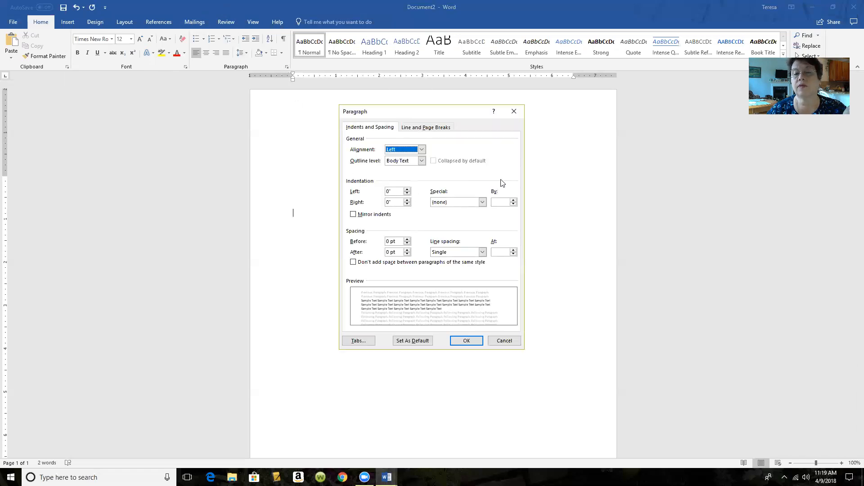
click(483, 202)
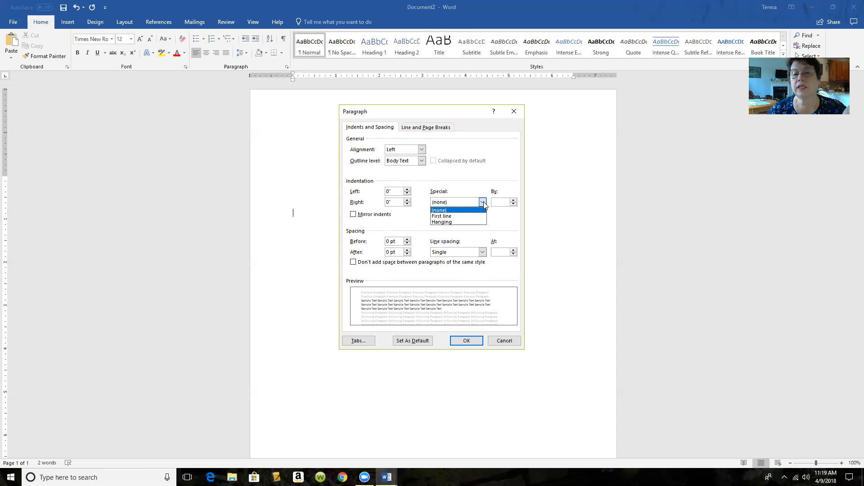
click(460, 222)
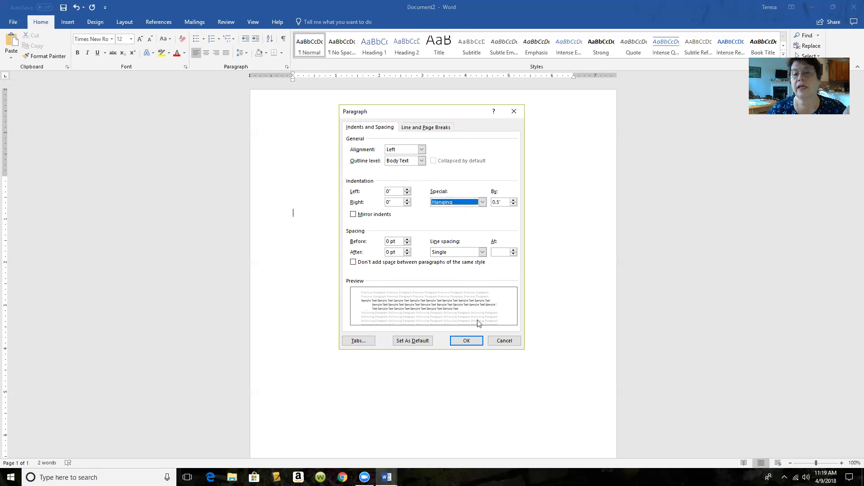
click(467, 340)
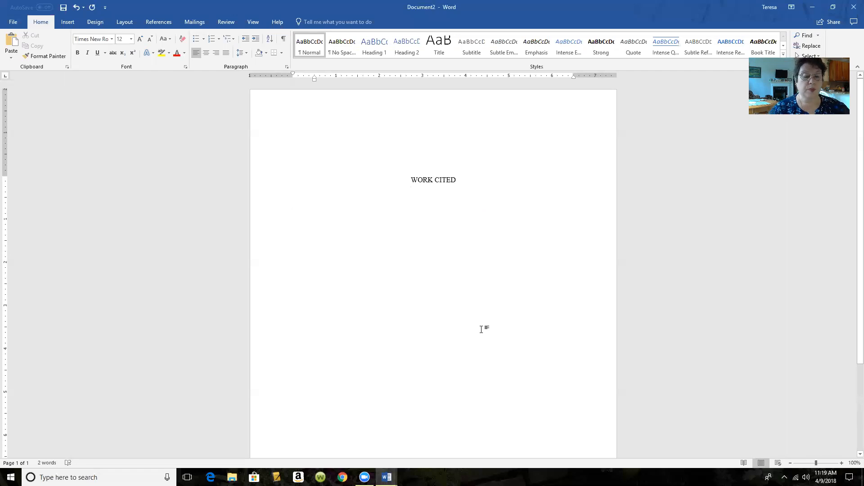
- Type five placeholder citation entries, one per paragraph, with long lines wrapping under the hanging indent
text(AHSFD'KHA'SKHF K'AH S'FH 'SADH FK'AS'KFH K'DSH )
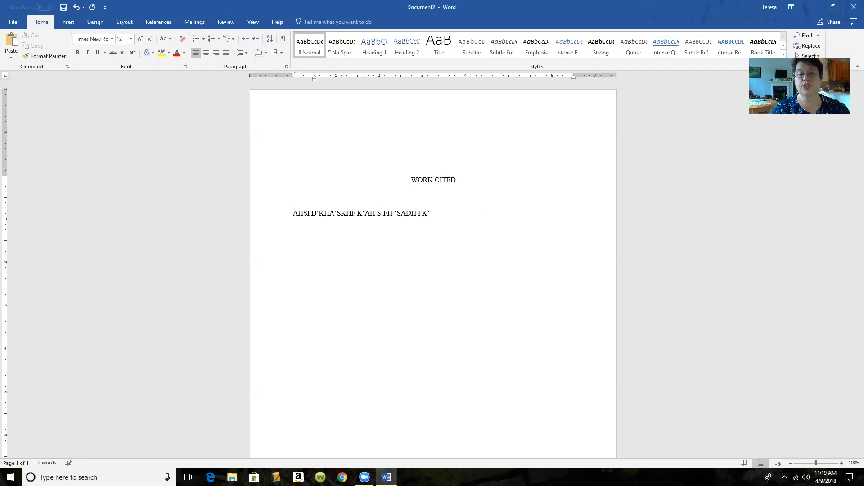
text( 'ah k'df h'kdashf'kh as'kdhf 'kash 'fkh askh f'kh)
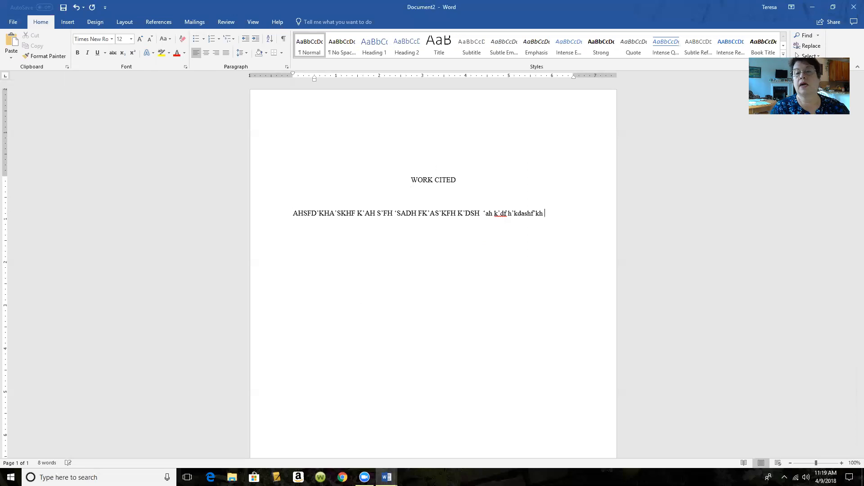
text( sa'kf h'kdh sa'kfh 'sakh fh as'kh fd'ksahfkhdk'lsah)
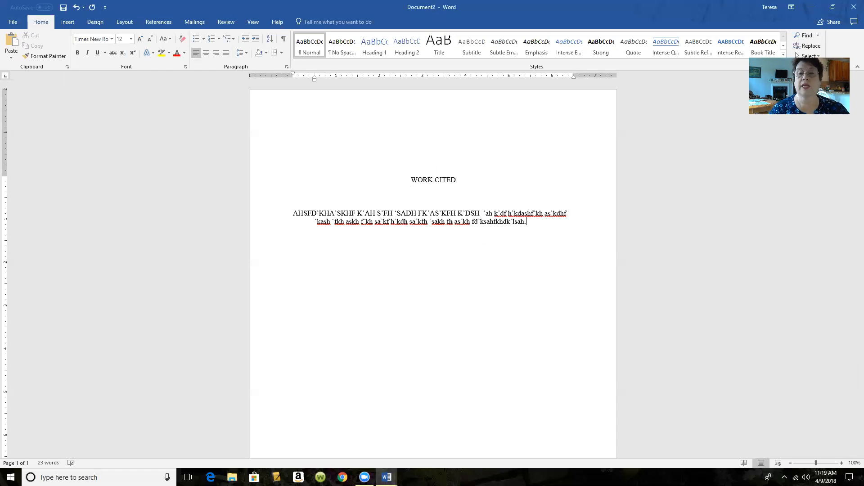
key(Return)
text(afh'asdhf'k h'kahf 'kha s'dkhf k'ashfha'shf'dhas fkhas'khfhasdf ash'kfh dk'ashfh askdhf kashf 'asdh df'has 'kfh'kash'f)
key(Return)
text(Hhakdsh kahkdh Kahdk'S dk'AHS'KDH ad)
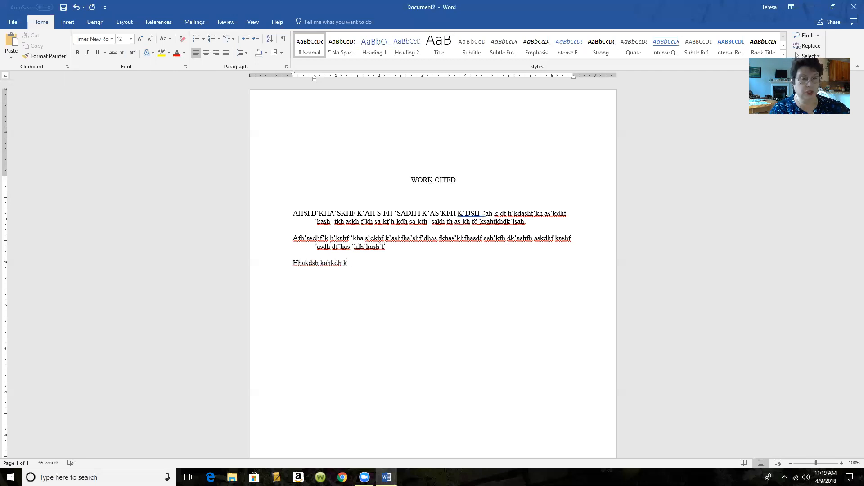
text(h 'ADS A)
key(Return)
text(HD'HSFKDH'SKA F'K)
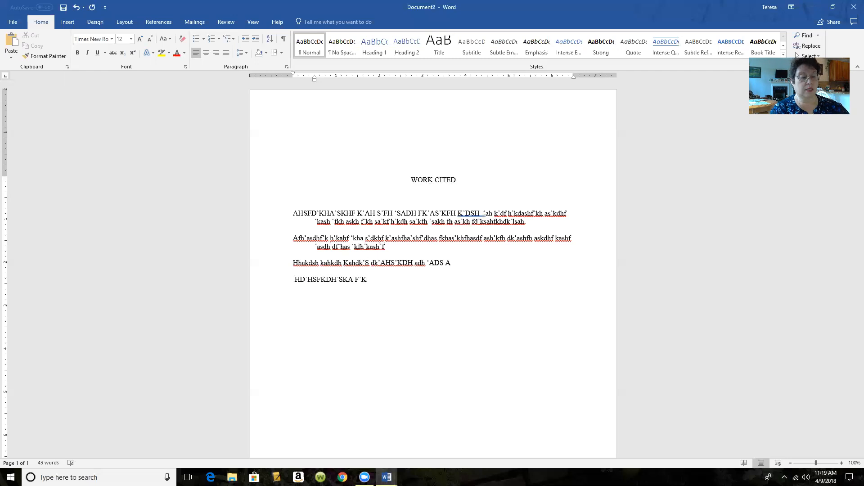
text(has'fhk'asdh fkh as'dkfh as'kf hk'as hfd'kasf h)
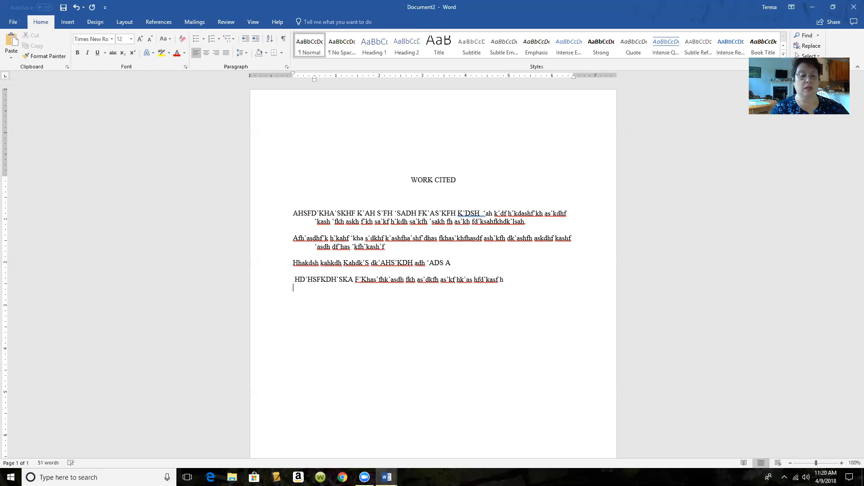
key(Return)
text(Asfh s'afhkashfdk'ash fkh sak'h)
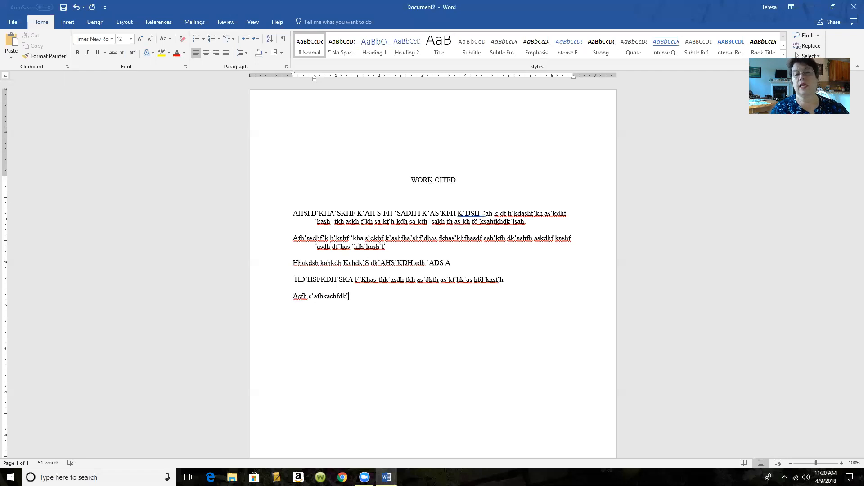
text(f k'sdahf k'sah f'ksd ha'fkh ska'fh ksah dfkhs ak'f h')
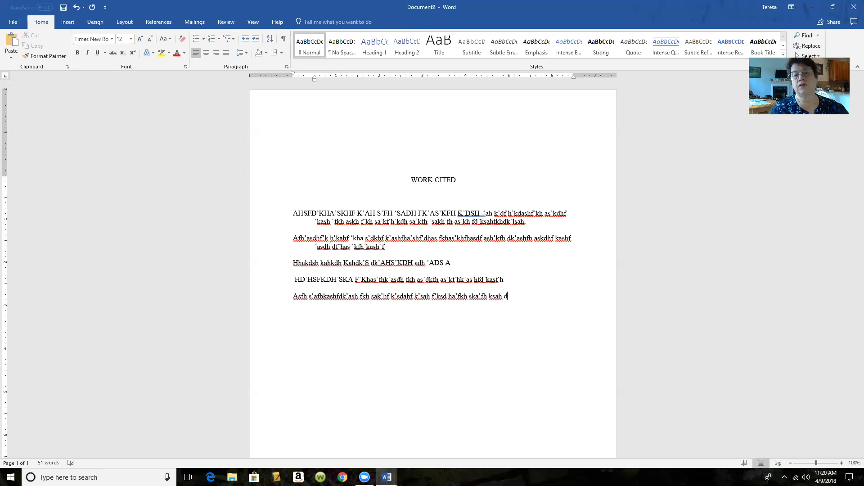
text(kshf k'ashd 'kfhs akfhd k'sahf'kh sdkfhs'ah)
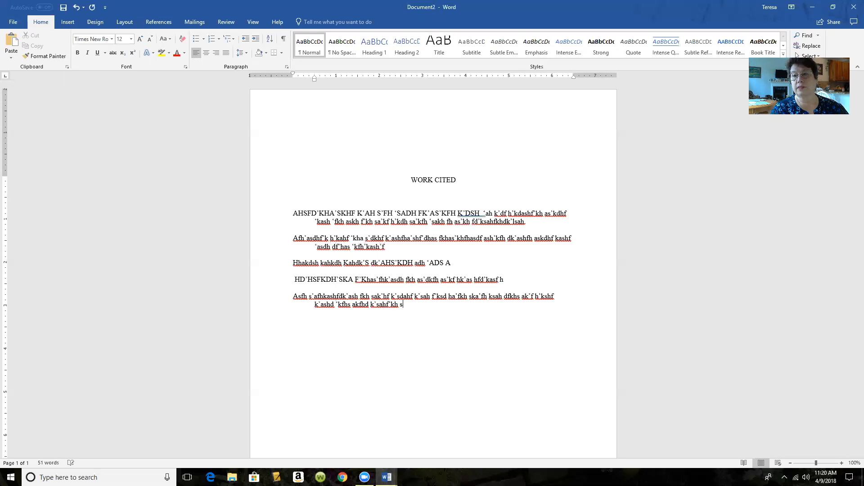
text(fdh)
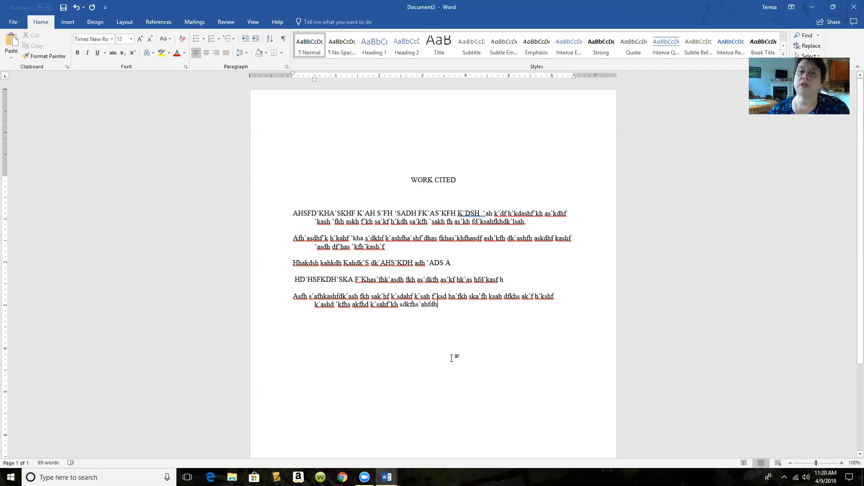
- Add a Plain Number 3 page number at the header's top right, with the author's last name
click(68, 22)
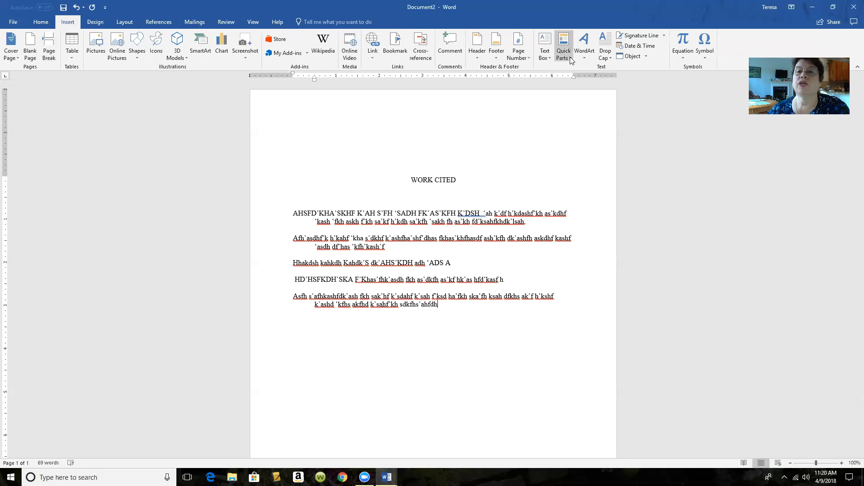
click(513, 51)
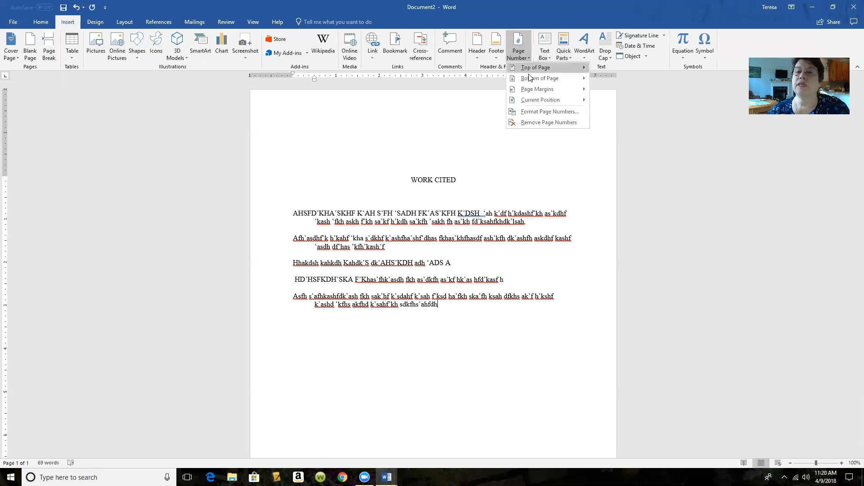
mouse_move(530, 72)
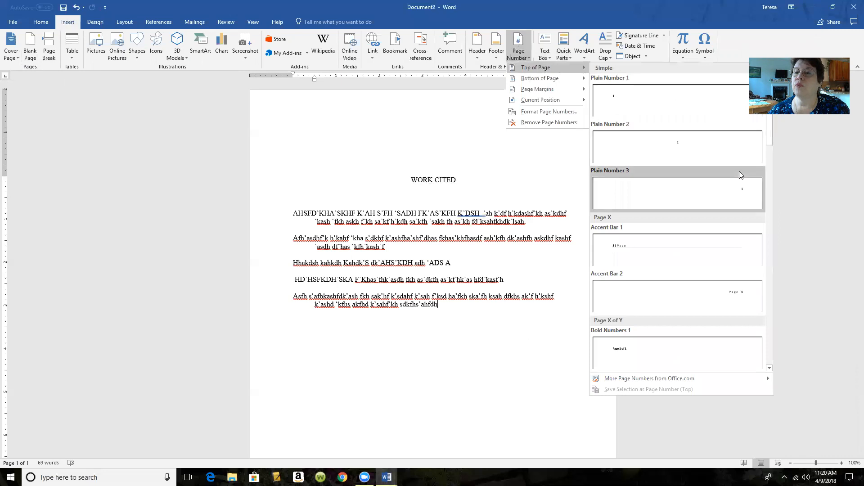
click(713, 197)
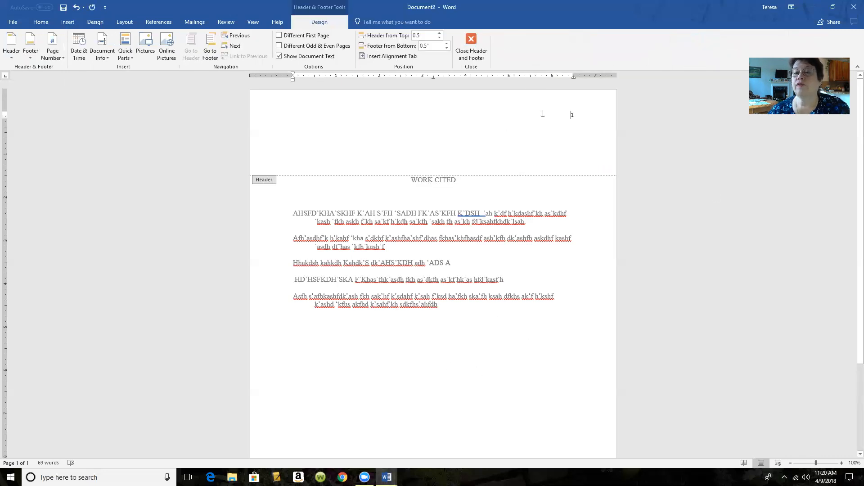
text(Lester)
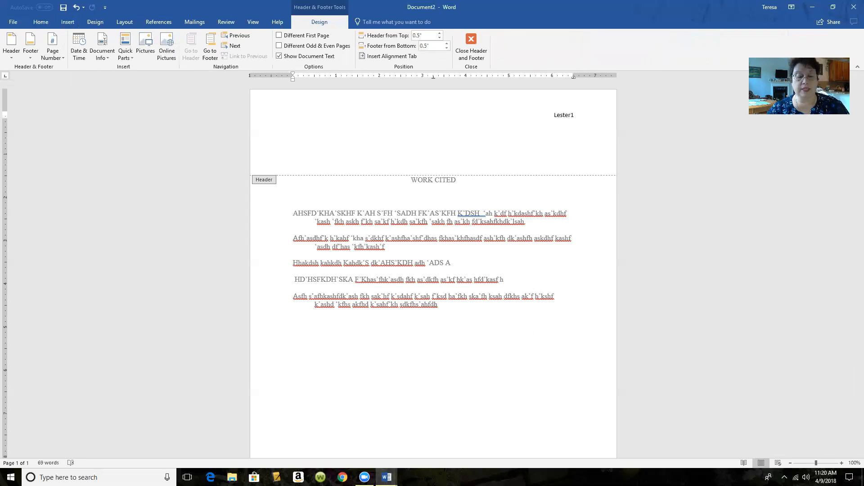
- Enter the author's full name in the footer and return to the document body
scroll(486, 376, down, 3)
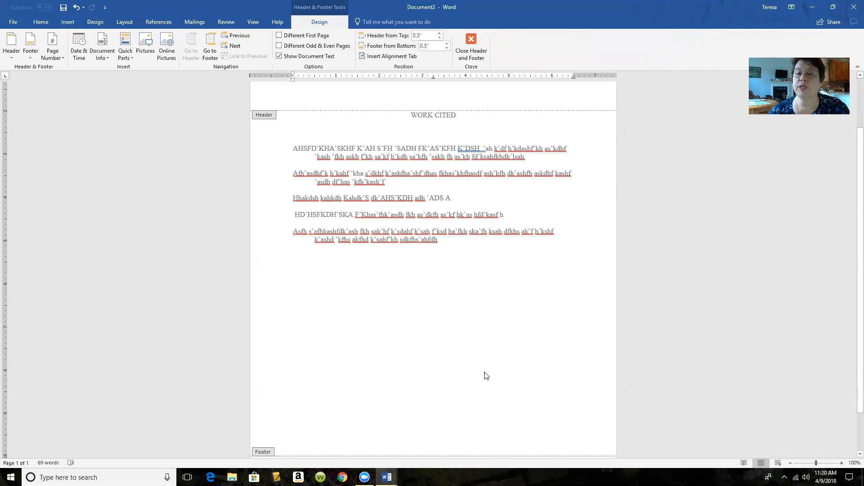
scroll(486, 376, down, 2)
click(426, 433)
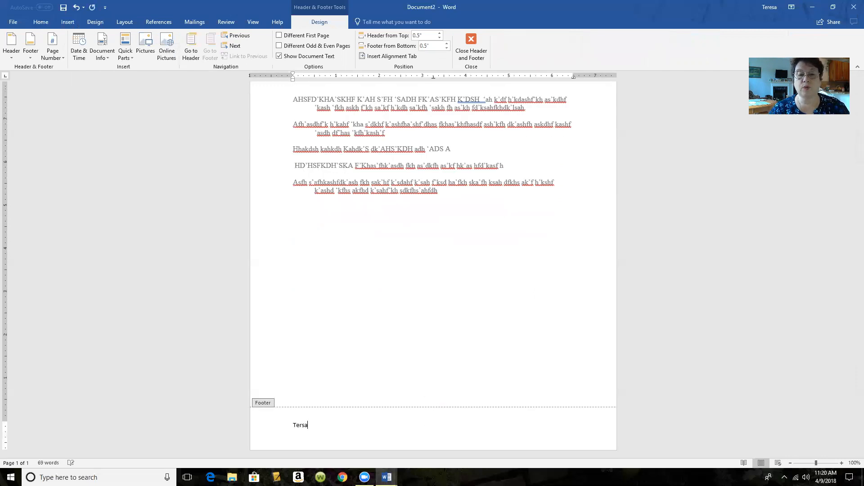
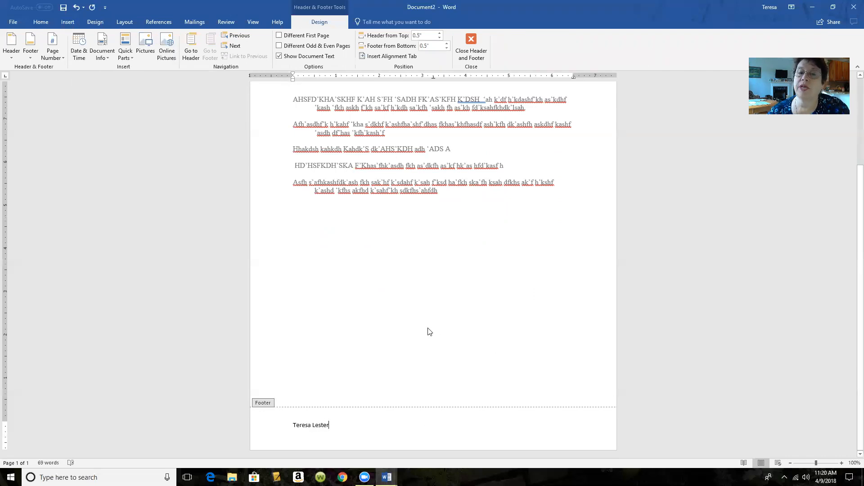
double_click(505, 257)
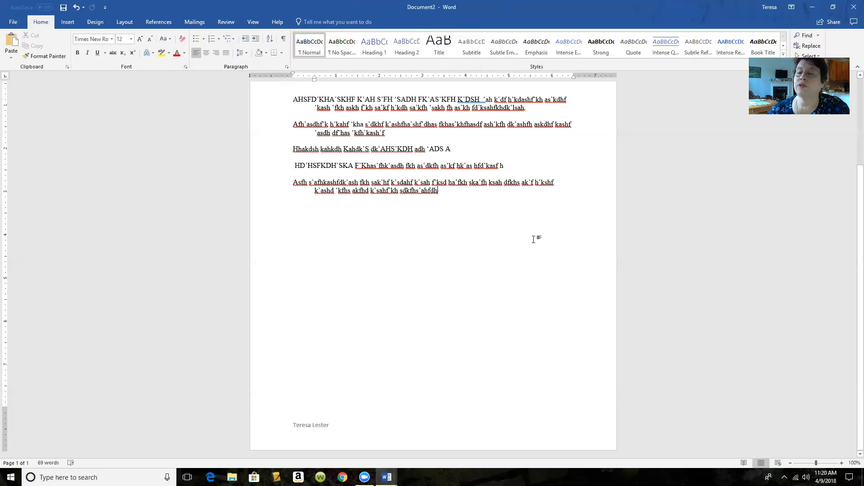